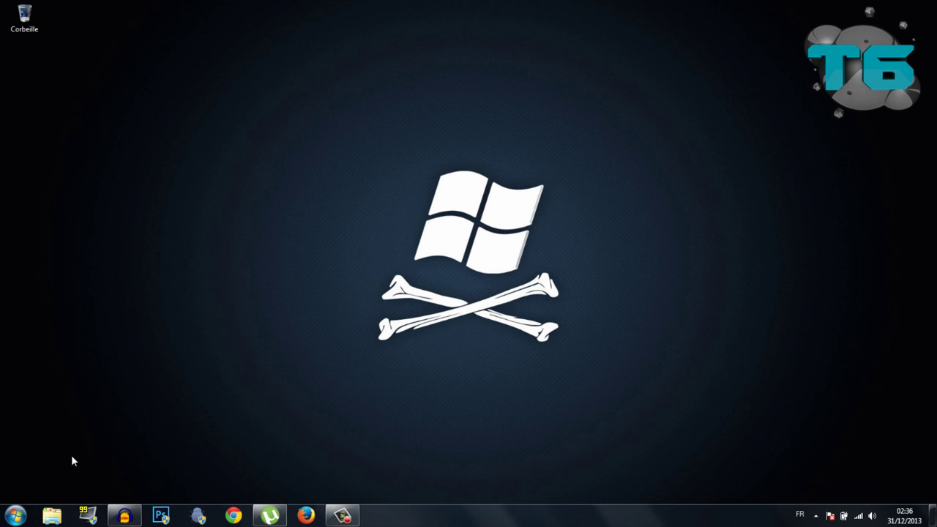
Open the list of network adapter connections from the Centre Réseau et partage in the Panneau de configuration.
{"action": "left_click", "coordinate": [22, 515]}
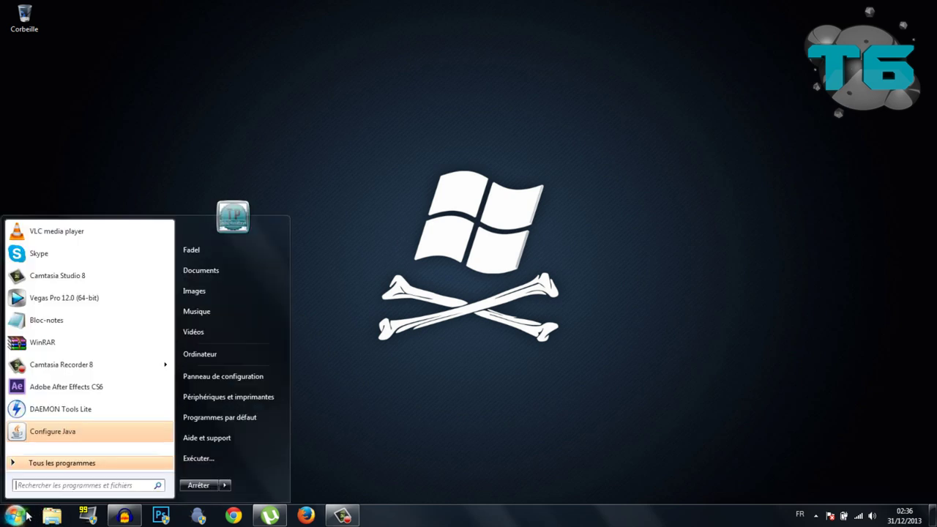
{"action": "left_click", "coordinate": [217, 377]}
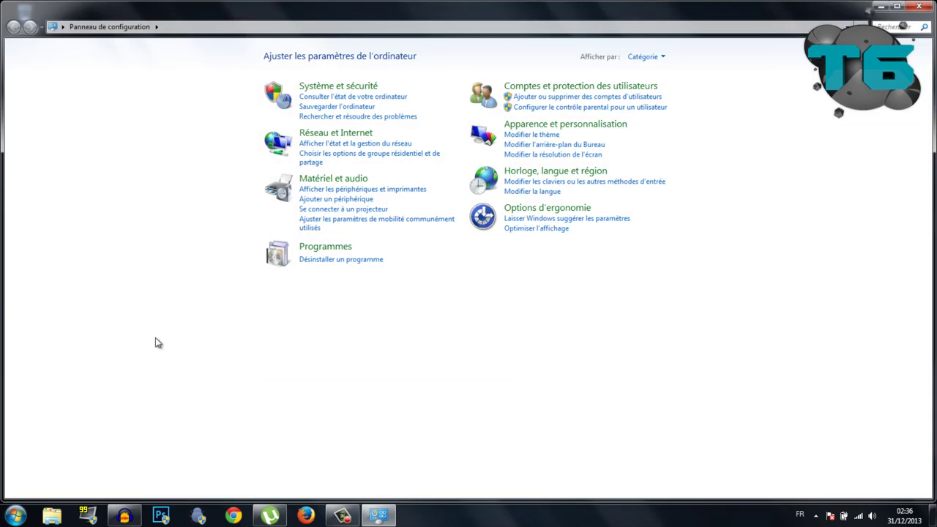
{"action": "left_click", "coordinate": [326, 136]}
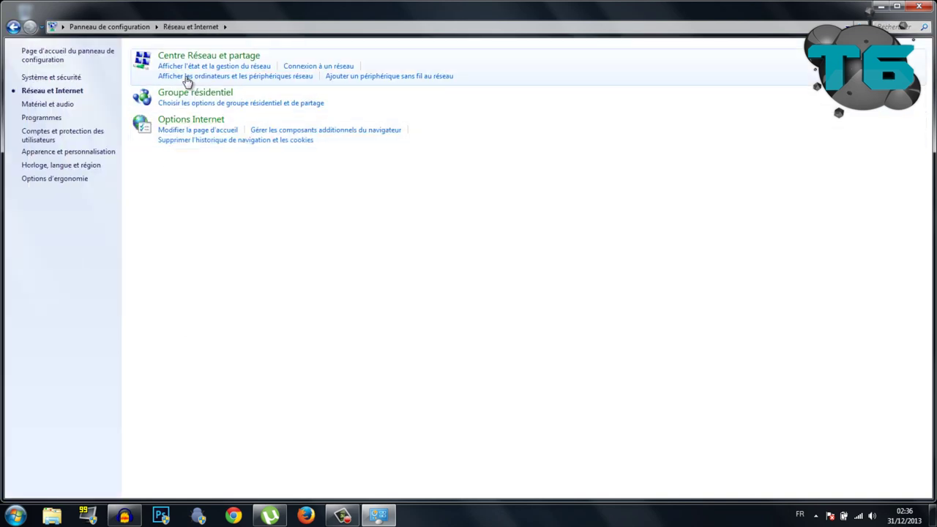
{"action": "left_click", "coordinate": [233, 57]}
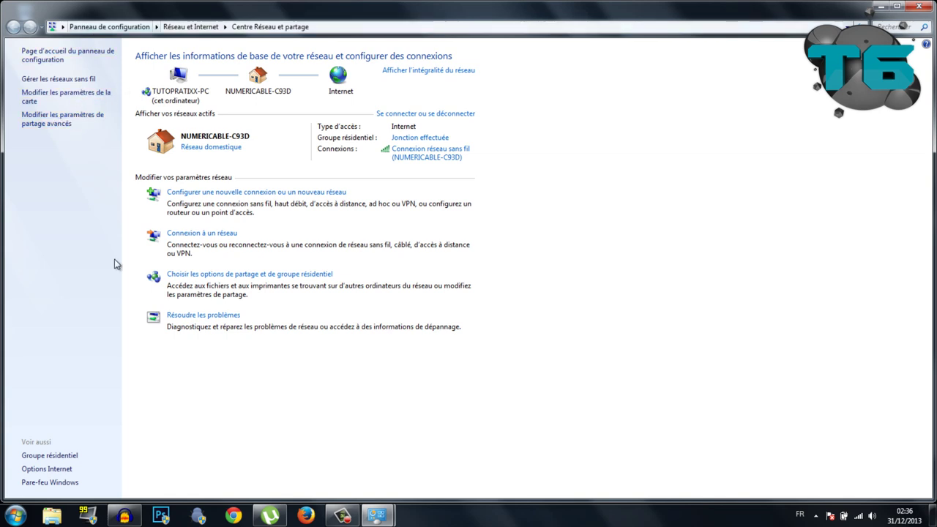
{"action": "left_click", "coordinate": [101, 97]}
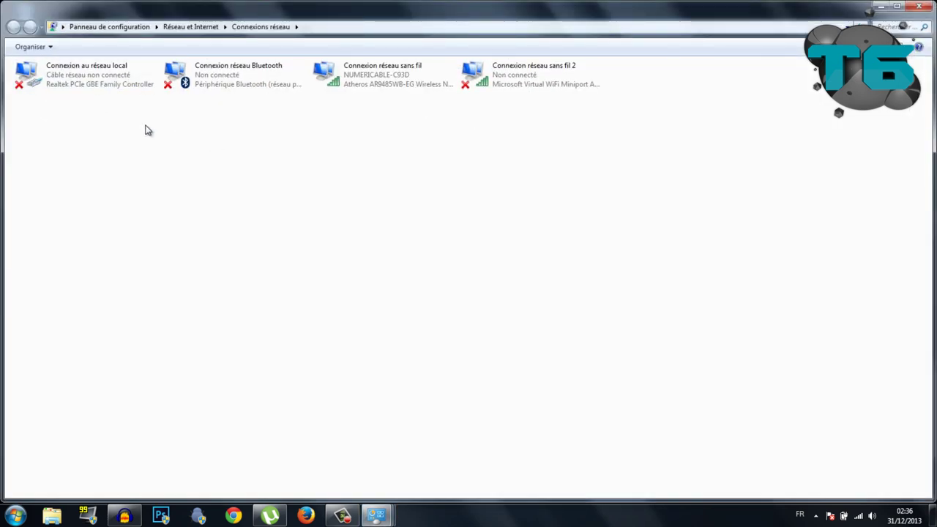
{"action": "left_click", "coordinate": [93, 78]}
{"action": "left_click", "coordinate": [410, 98]}
{"action": "left_click", "coordinate": [410, 84]}
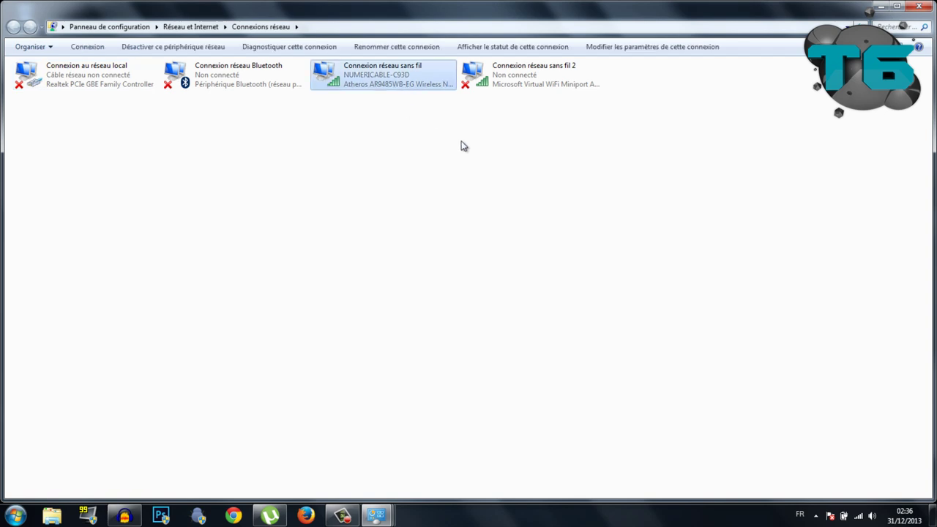
{"action": "mouse_move", "coordinate": [629, 151]}
{"action": "left_mouse_down"}
{"action": "mouse_move", "coordinate": [579, 63]}
{"action": "mouse_move", "coordinate": [626, 147]}
{"action": "left_mouse_up"}
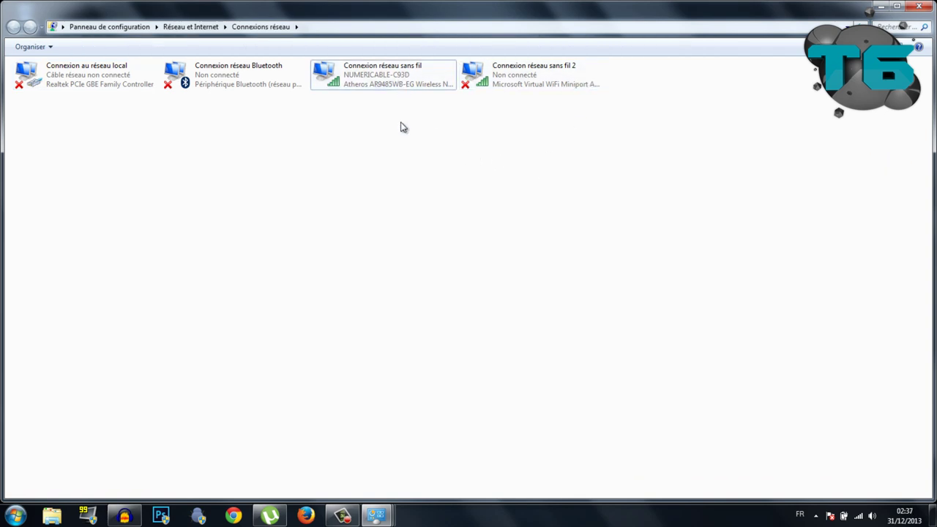
Open the Protocole Internet version 4 (TCP/IPv4) properties of the Connexion réseau sans fil adapter.
{"action": "left_click", "coordinate": [351, 74]}
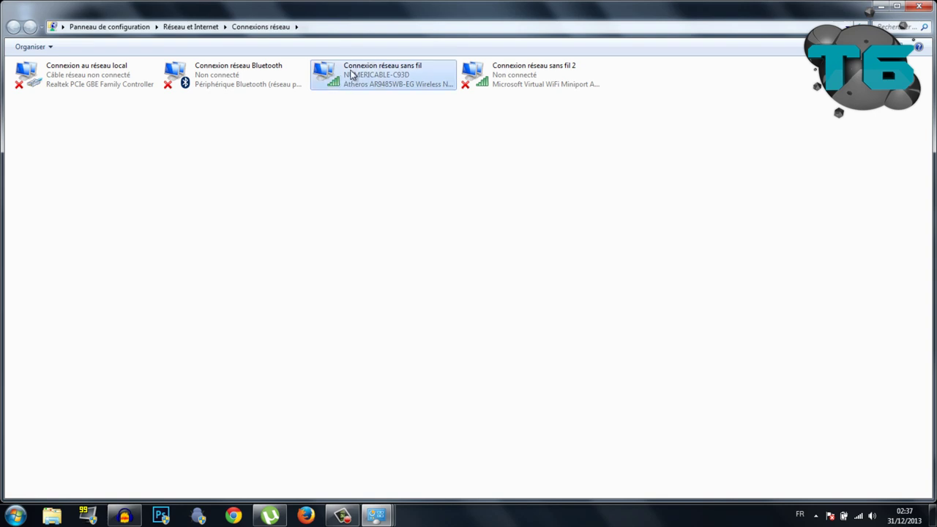
{"action": "right_click", "coordinate": [351, 73]}
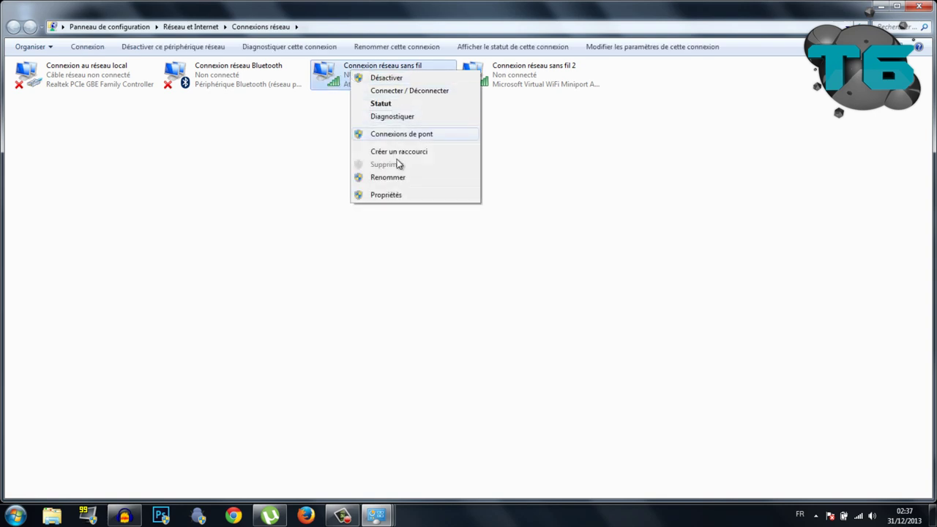
{"action": "left_click", "coordinate": [407, 196]}
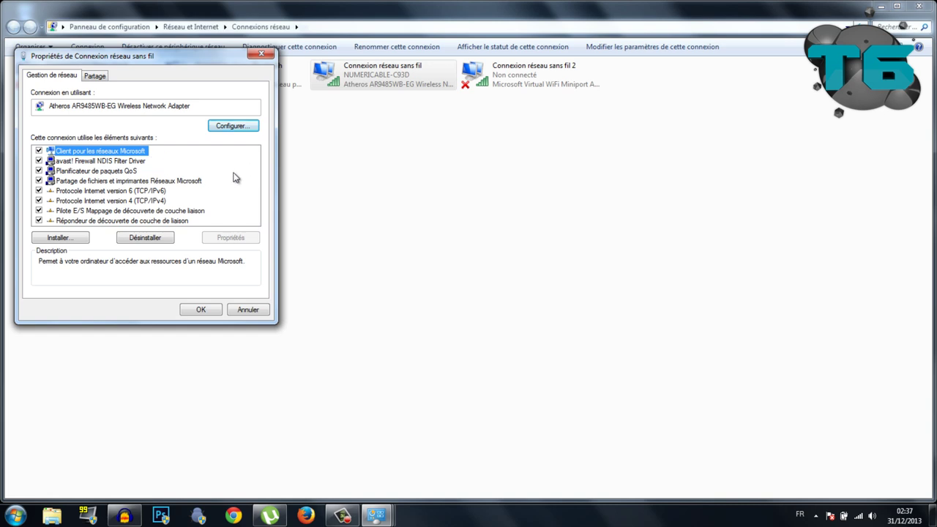
{"action": "left_click", "coordinate": [150, 202]}
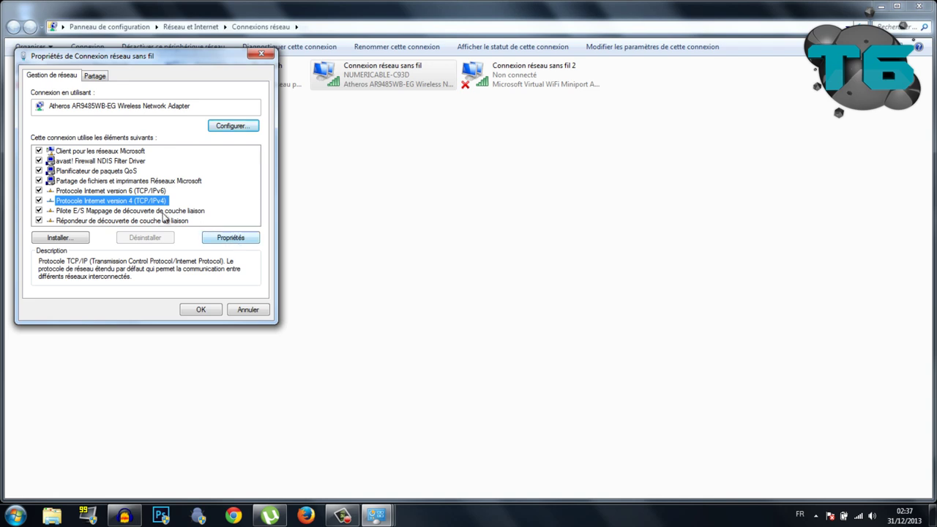
{"action": "left_click", "coordinate": [225, 242]}
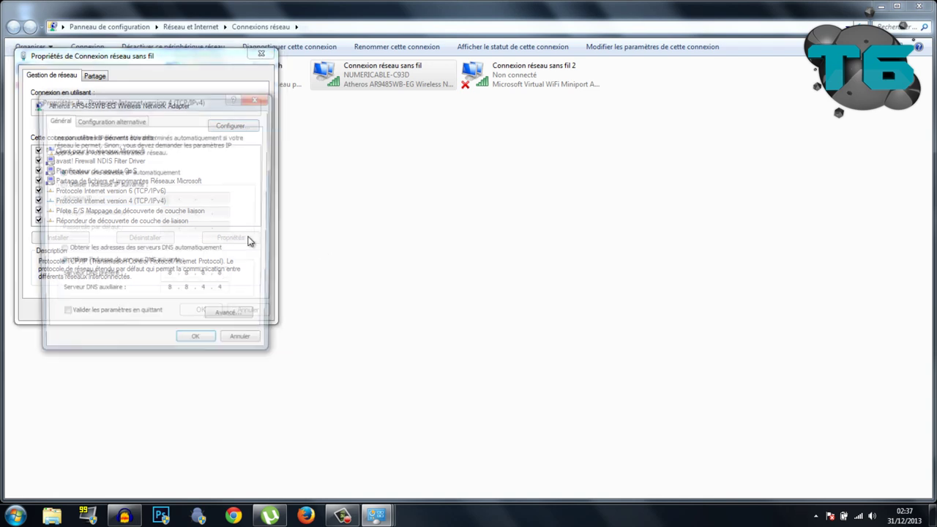
{"action": "left_click_drag", "start_coordinate": [171, 101], "coordinate": [235, 106]}
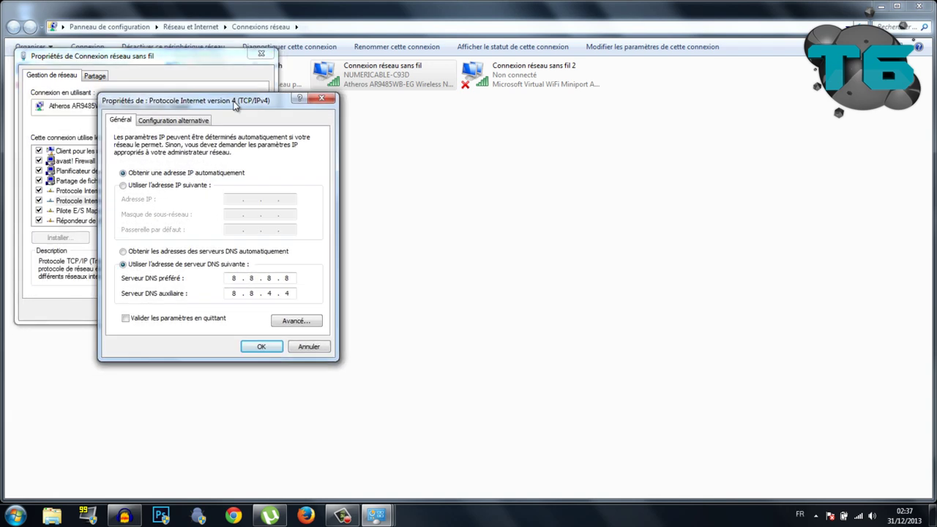
Use manual DNS server addresses, with 8.8.8.8 as the preferred server and 8.8.4.4 as the auxiliary server.
{"action": "left_click", "coordinate": [167, 252]}
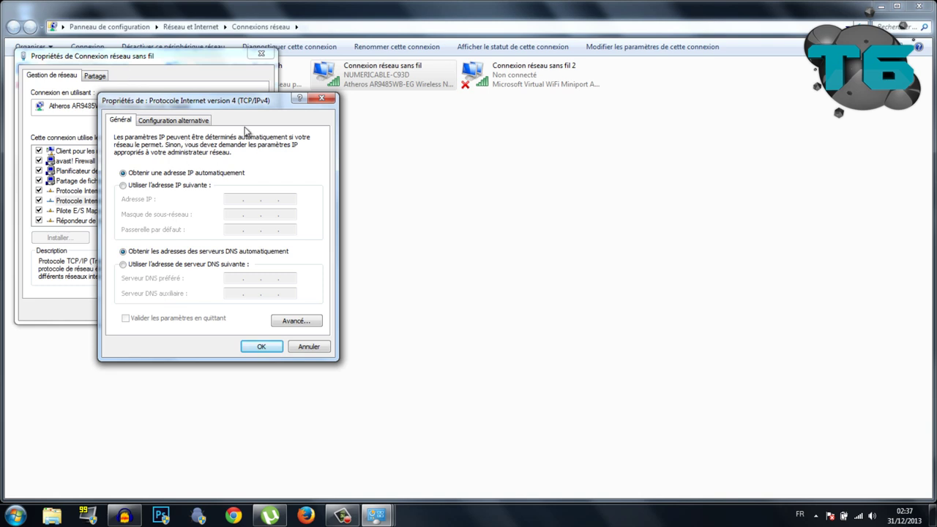
{"action": "left_click", "coordinate": [217, 265]}
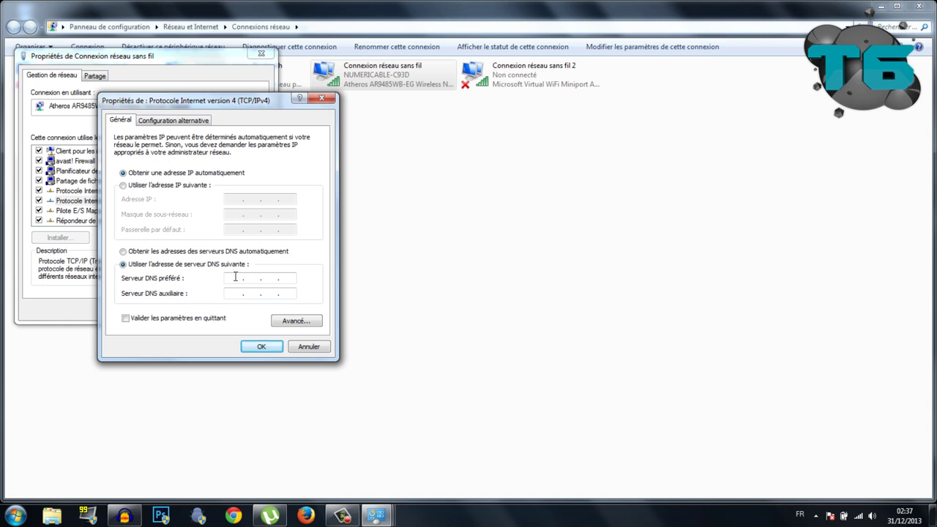
{"action": "left_click", "coordinate": [235, 277]}
{"action": "type", "text": "8.8.8.8"}
{"action": "left_click", "coordinate": [241, 293]}
{"action": "type", "text": "8"}
{"action": "type", "text": "."}
{"action": "type", "text": "8.8"}
{"action": "type", "text": "4.4"}
Enable validation of the settings on exit, then apply the IPv4 changes and close the connection properties.
{"action": "left_click", "coordinate": [137, 323]}
{"action": "left_click", "coordinate": [263, 348]}
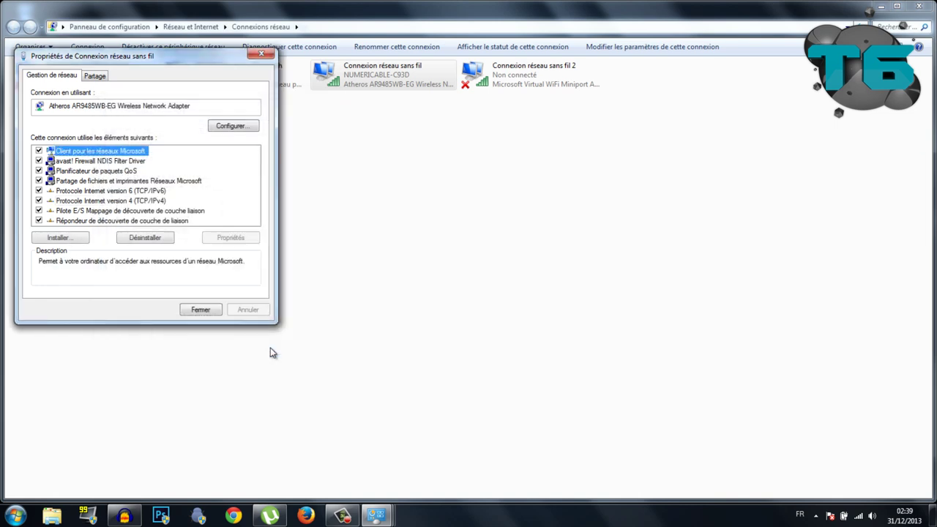
{"action": "left_click", "coordinate": [200, 310]}
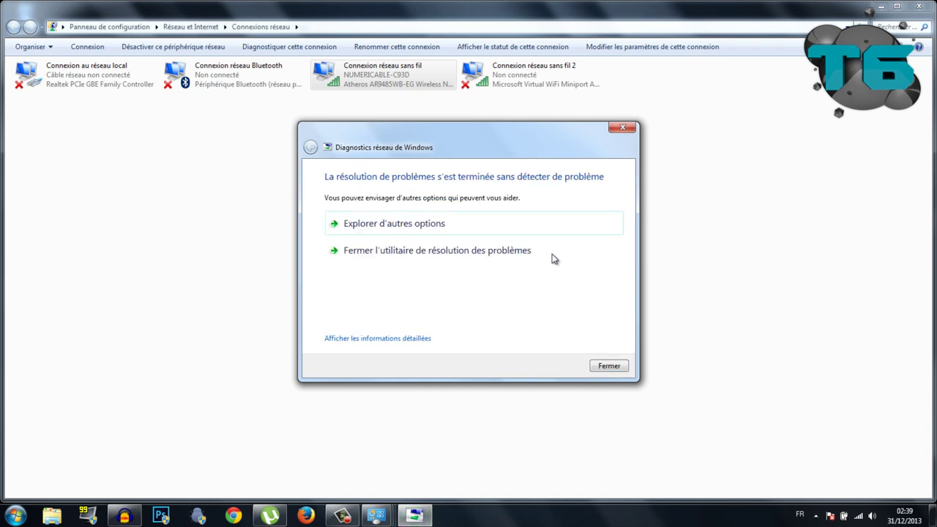
Close the network diagnostics and network windows, and keep the current colour scheme without showing the performance message again.
{"action": "left_click", "coordinate": [623, 368]}
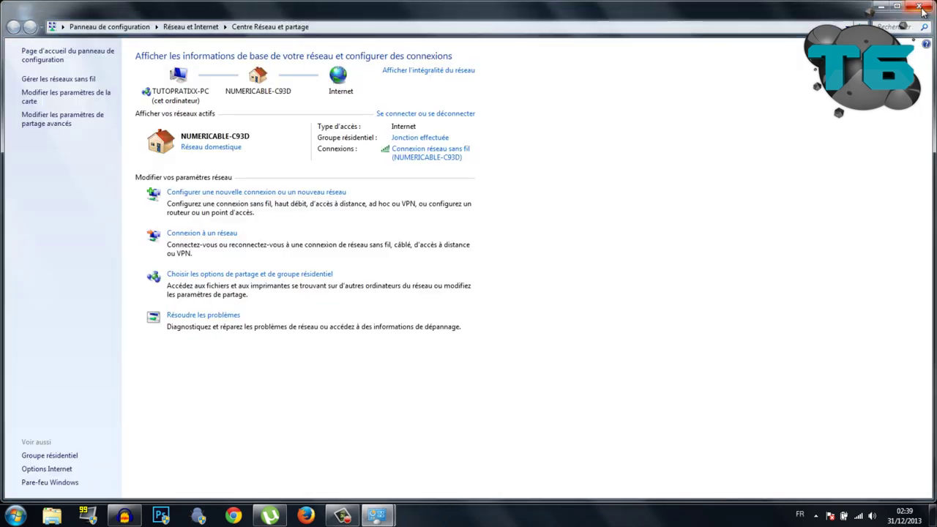
{"action": "left_click", "coordinate": [920, 9]}
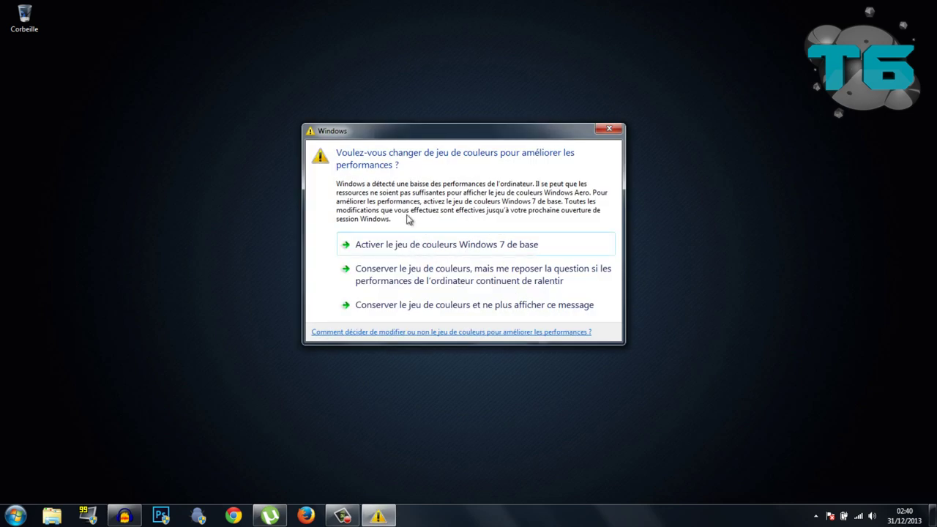
{"action": "left_click", "coordinate": [430, 308]}
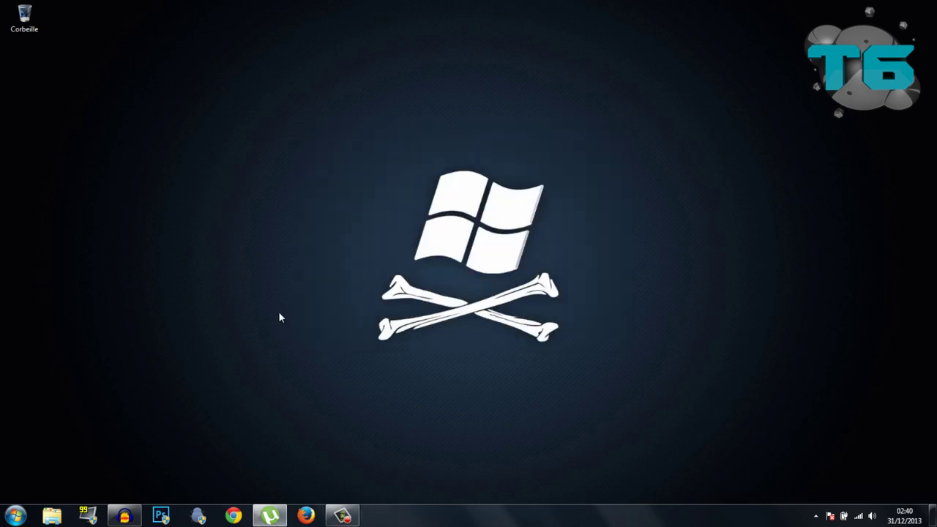